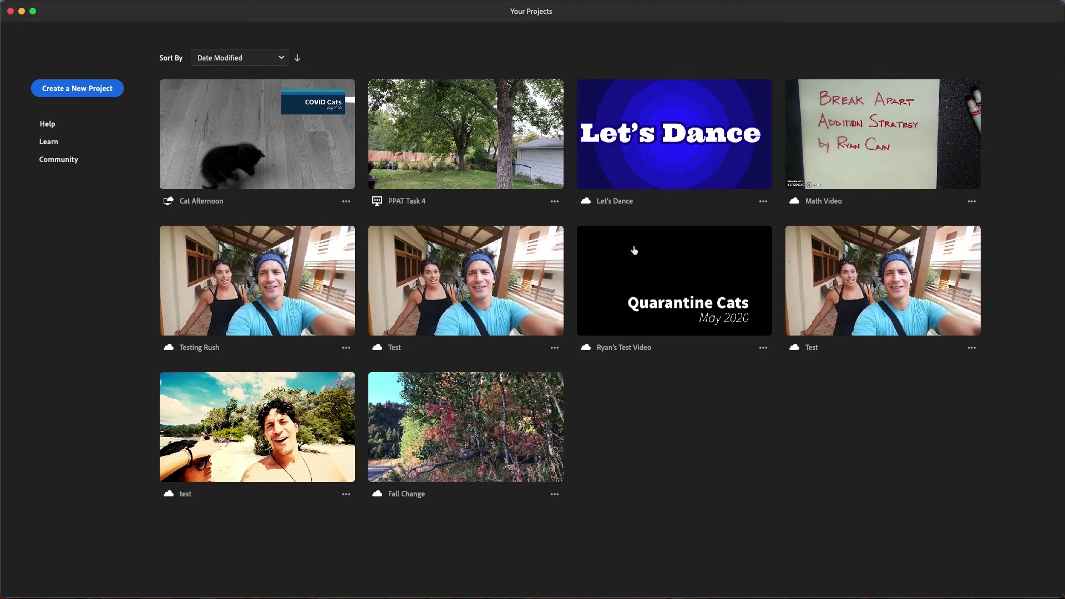
- Start a new project named PPAT Task 4 Video with Creative Cloud syncing turned off
left_click(87, 89)
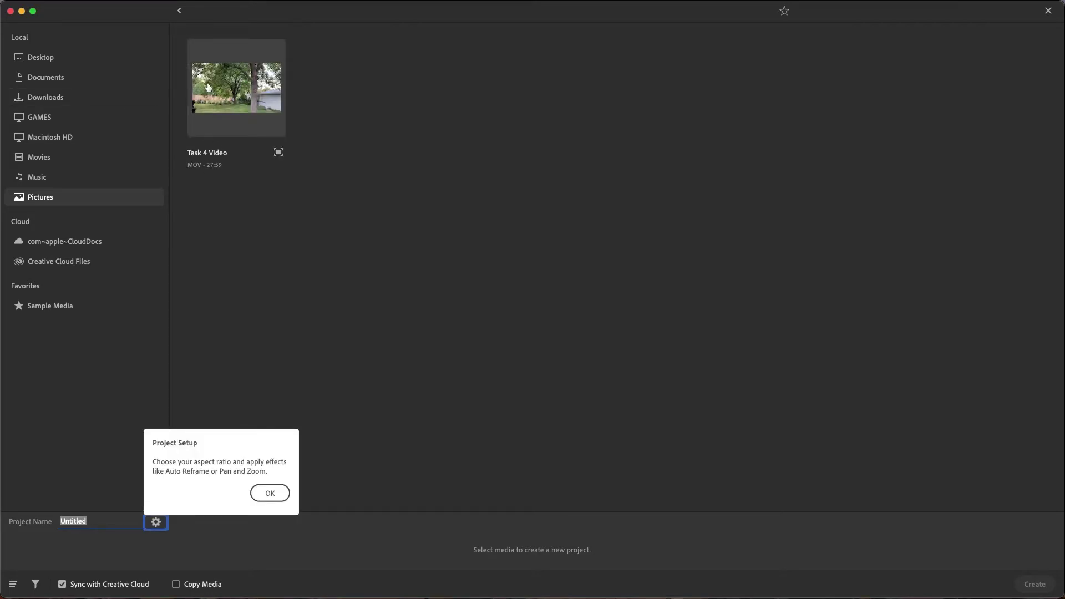
left_click(70, 183)
left_click(69, 65)
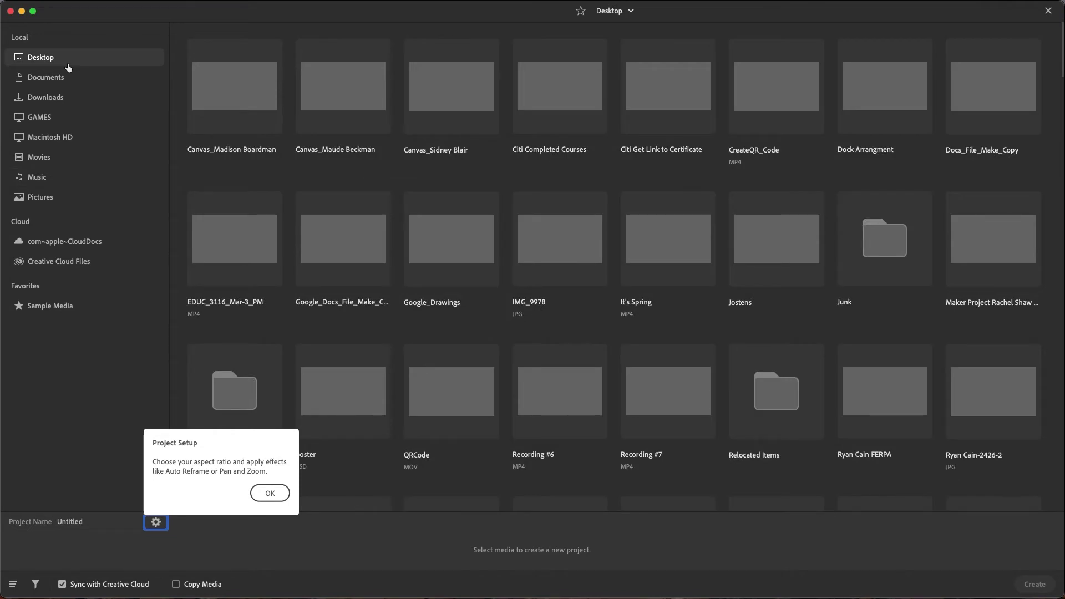
left_click(271, 492)
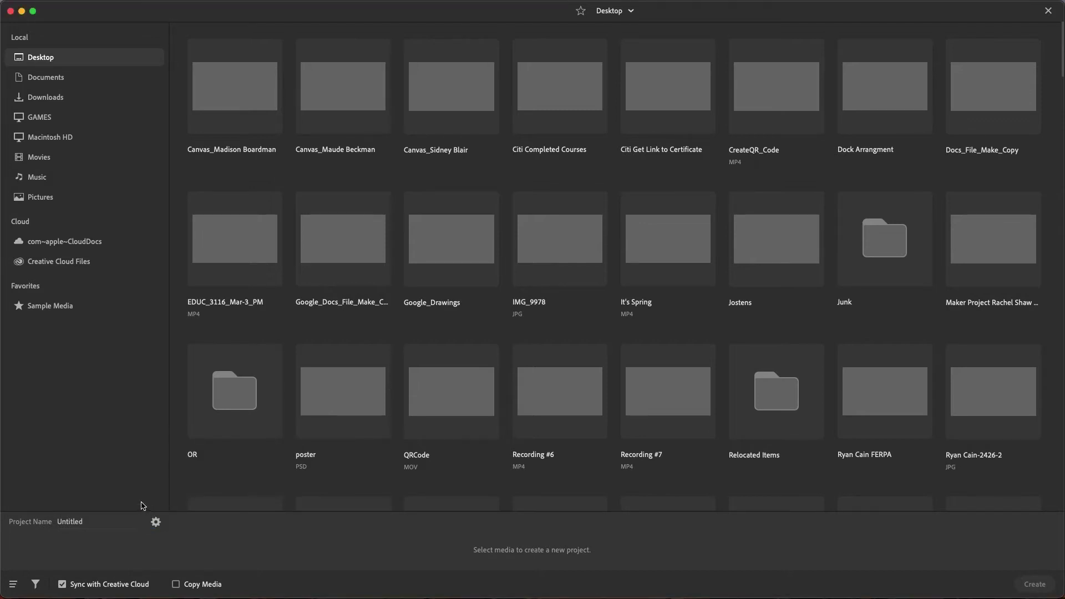
left_click(79, 522)
type("PPAT Task 4 Video")
left_click(63, 586)
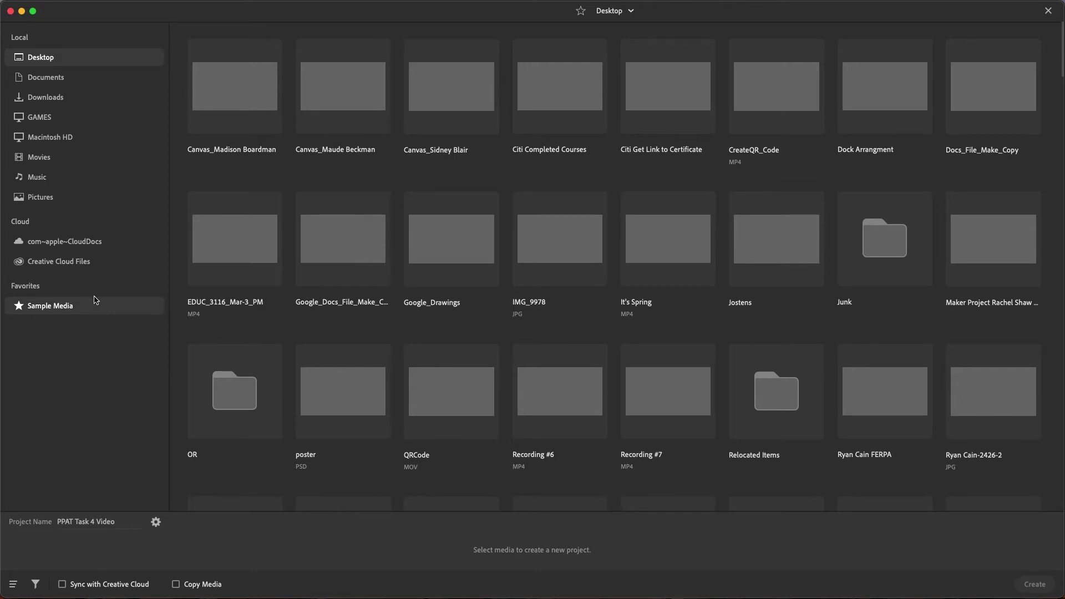
- Create the project using the Task 4 Video clip from the PPAT Video folder in Pictures
left_click(73, 196)
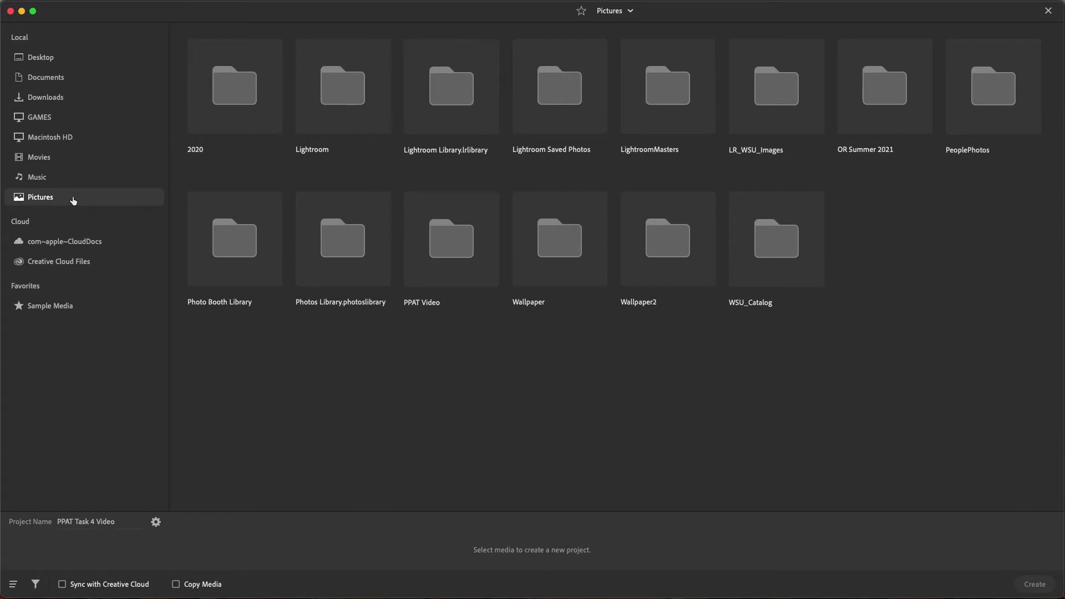
double_click(442, 246)
mouse_move(265, 70)
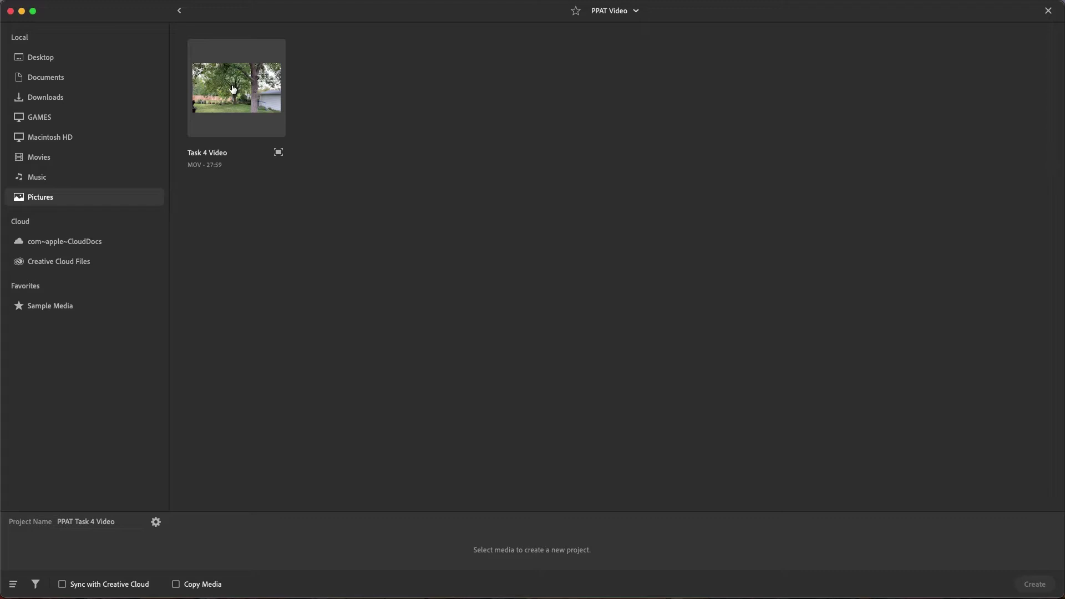
left_click(233, 90)
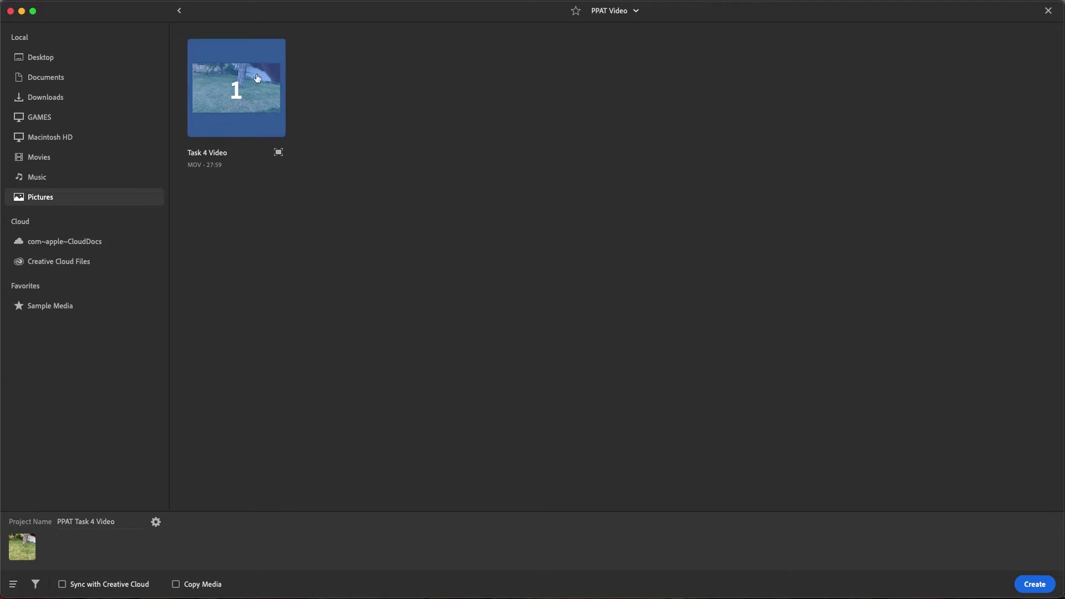
left_click(1042, 586)
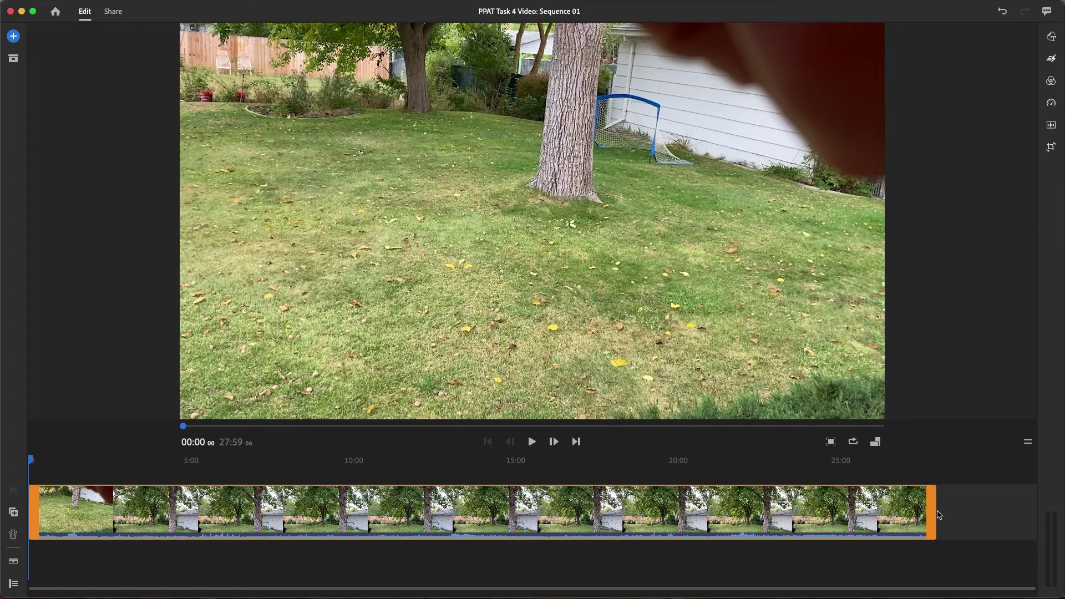
- Trim the unwanted opening footage and part of the ending, shortening the clip to about 20:51
left_click(44, 505)
left_click_drag(43, 505, 77, 505)
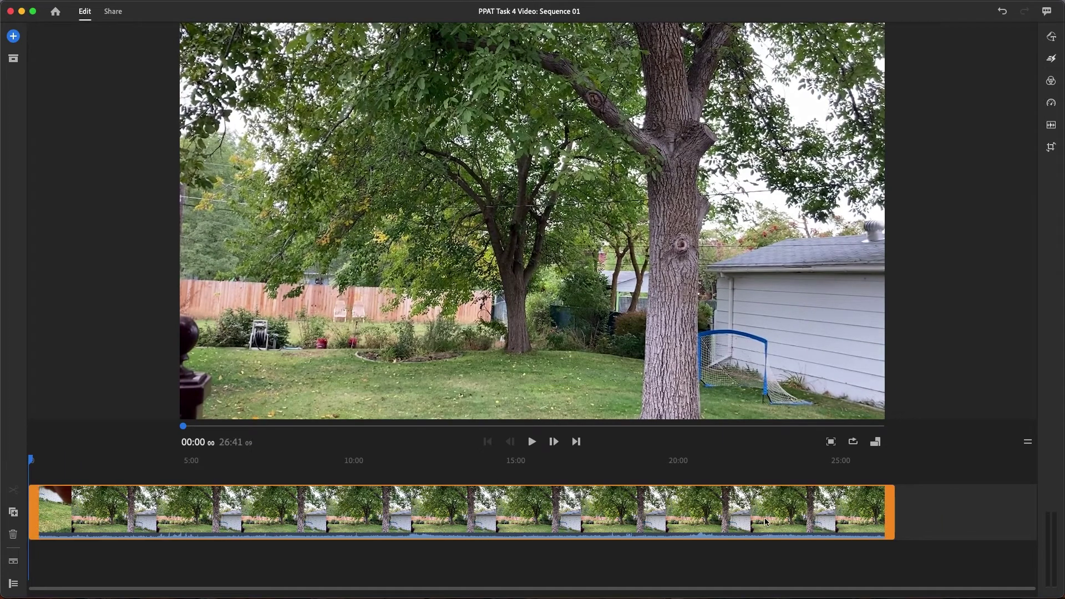
left_click_drag(890, 519, 724, 525)
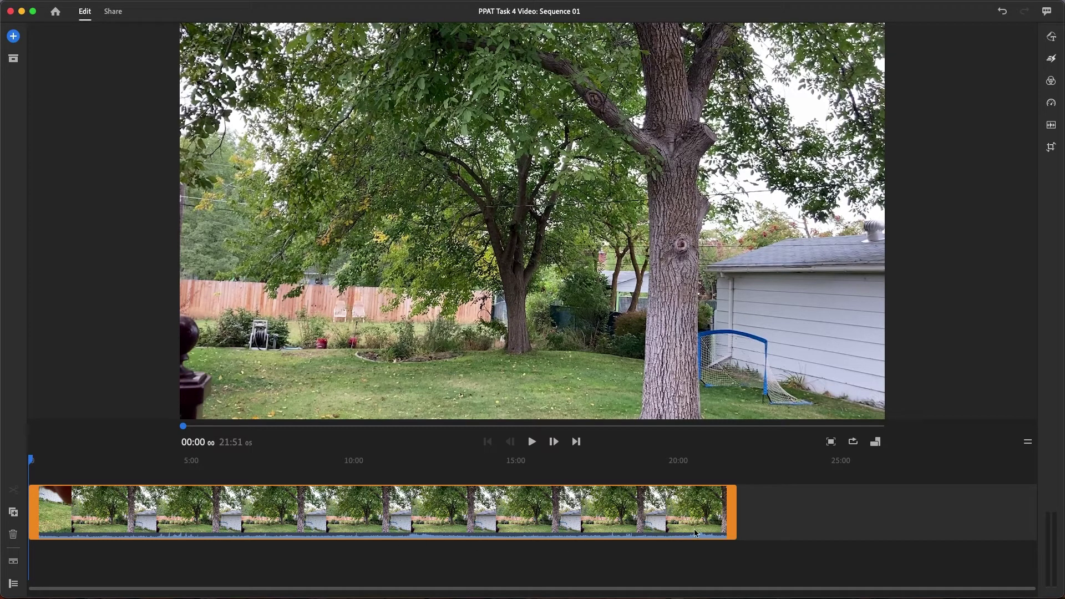
left_click_drag(35, 510, 71, 510)
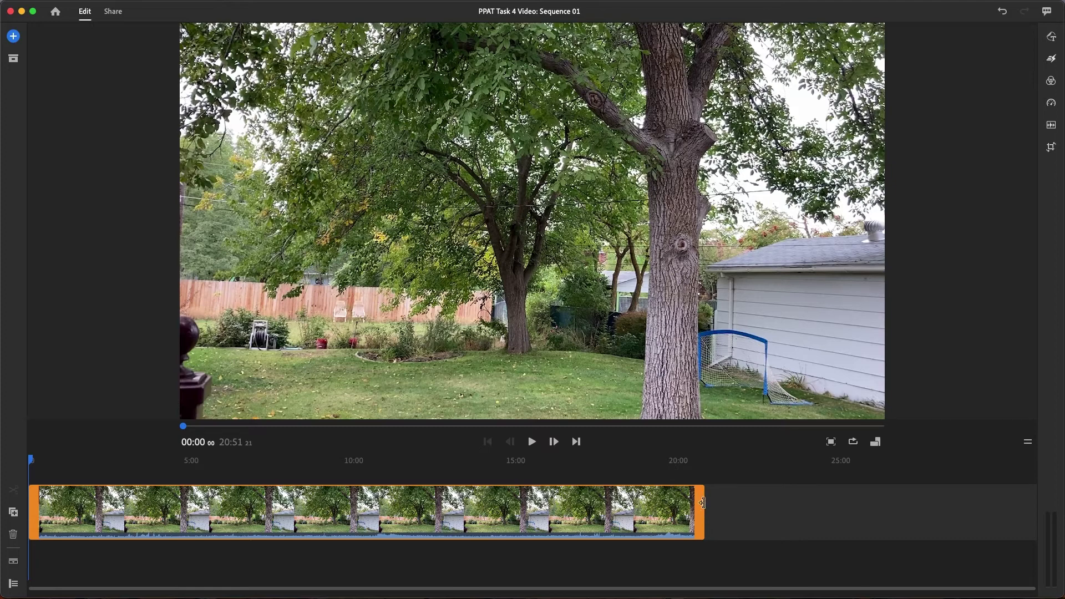
- Trim the clip's end further so the sequence lasts about 15:03
left_click_drag(703, 509, 519, 507)
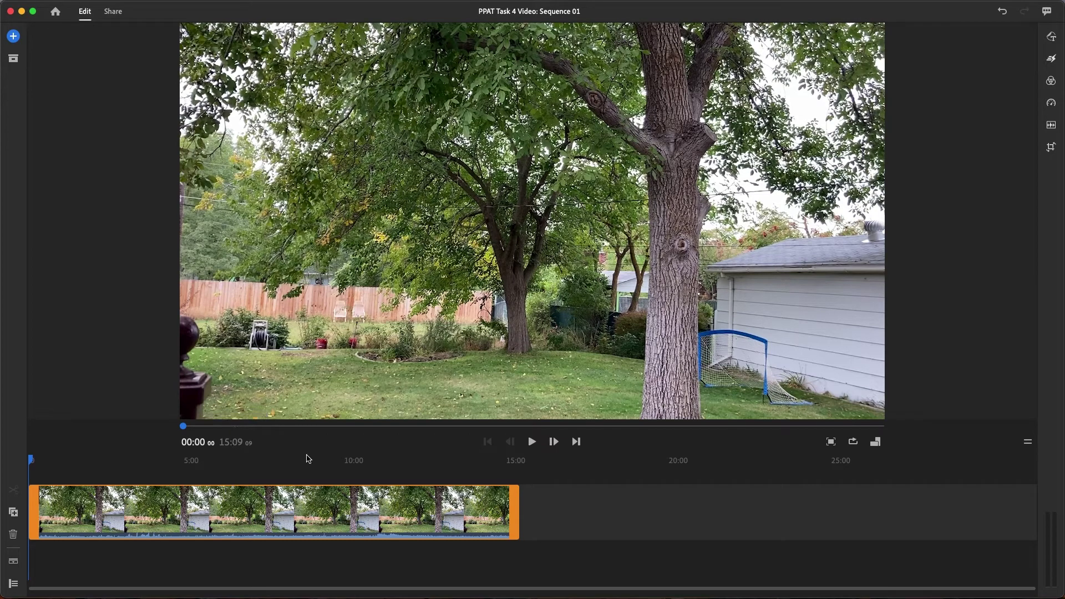
left_click(514, 511)
left_click_drag(514, 511, 516, 509)
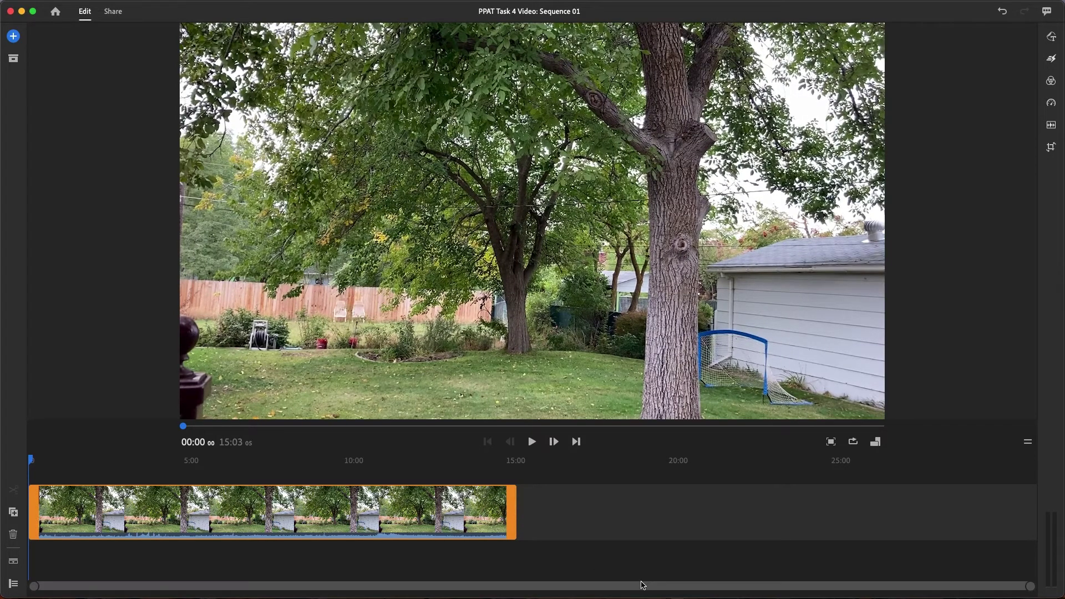
- Fine-trim the clip's end at a larger timeline scale to about 15:00:12
left_click_drag(1030, 586, 780, 588)
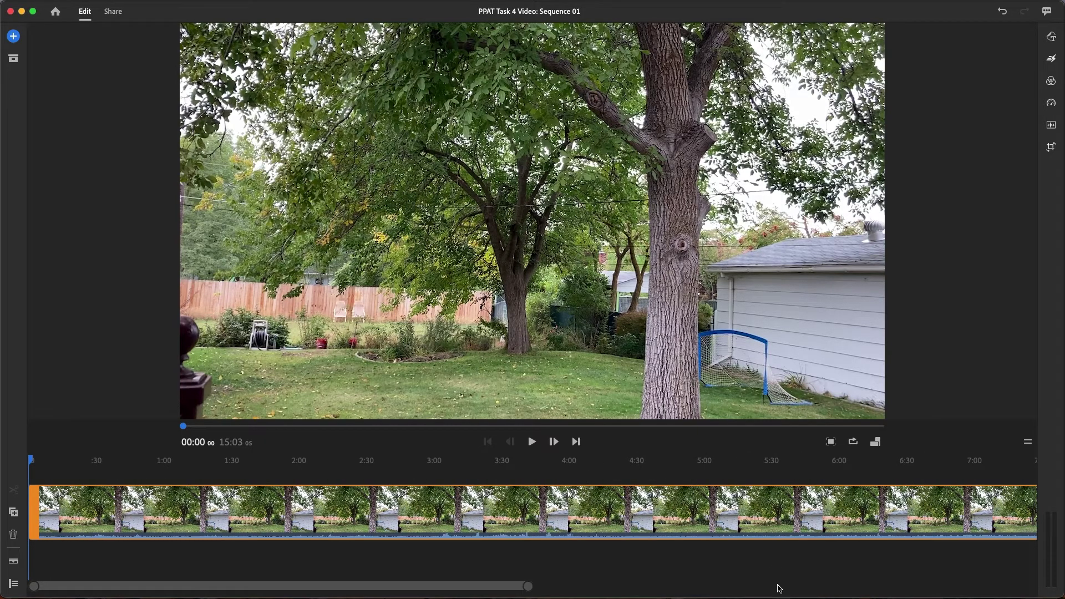
left_click_drag(466, 588, 776, 569)
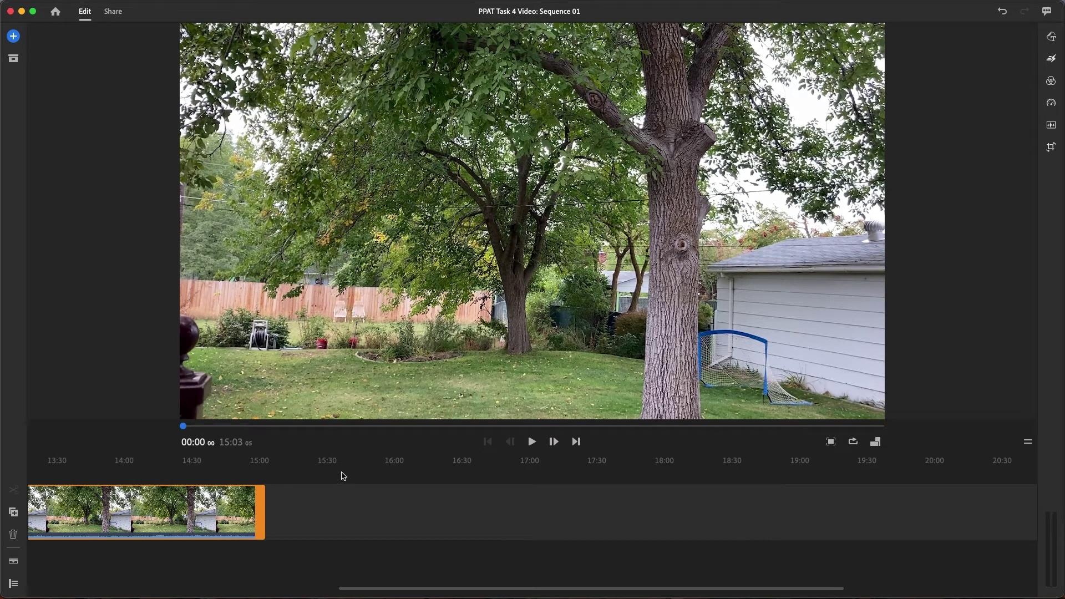
left_click_drag(265, 509, 260, 508)
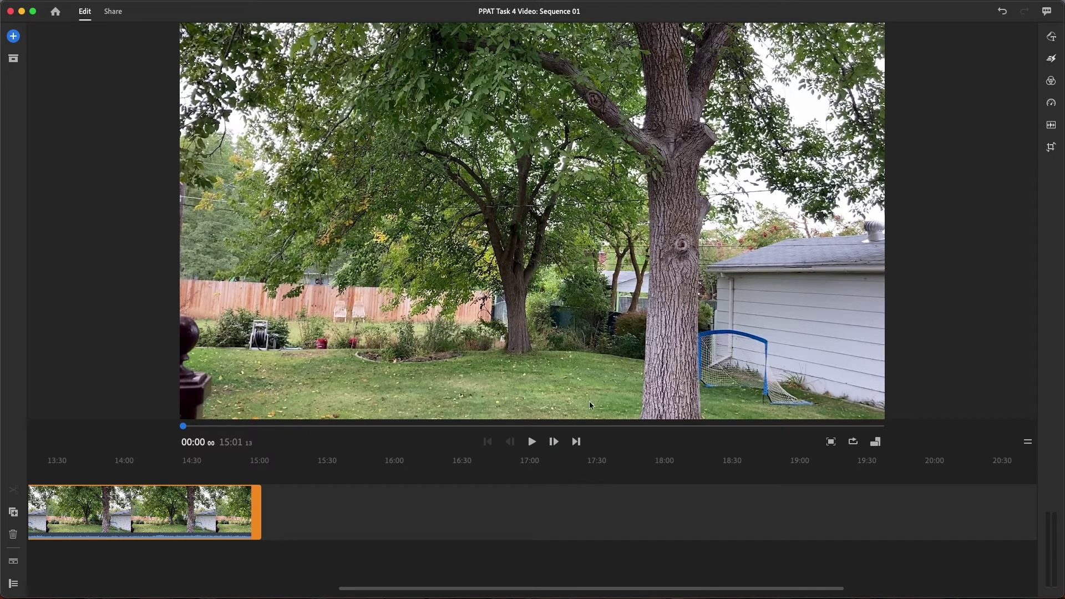
left_click_drag(260, 511, 253, 515)
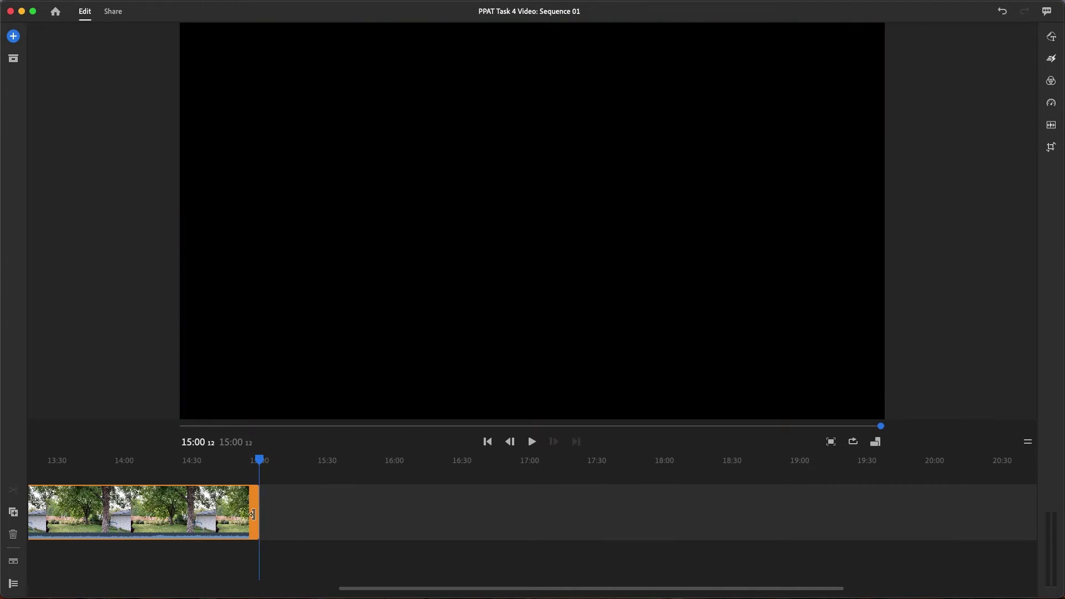
- Try to adjust the clip's end to match the 15:00 mark exactly
mouse_move(256, 513)
left_mouse_down()
mouse_move(286, 527)
mouse_move(260, 526)
left_mouse_up()
left_click_drag(266, 455, 259, 459)
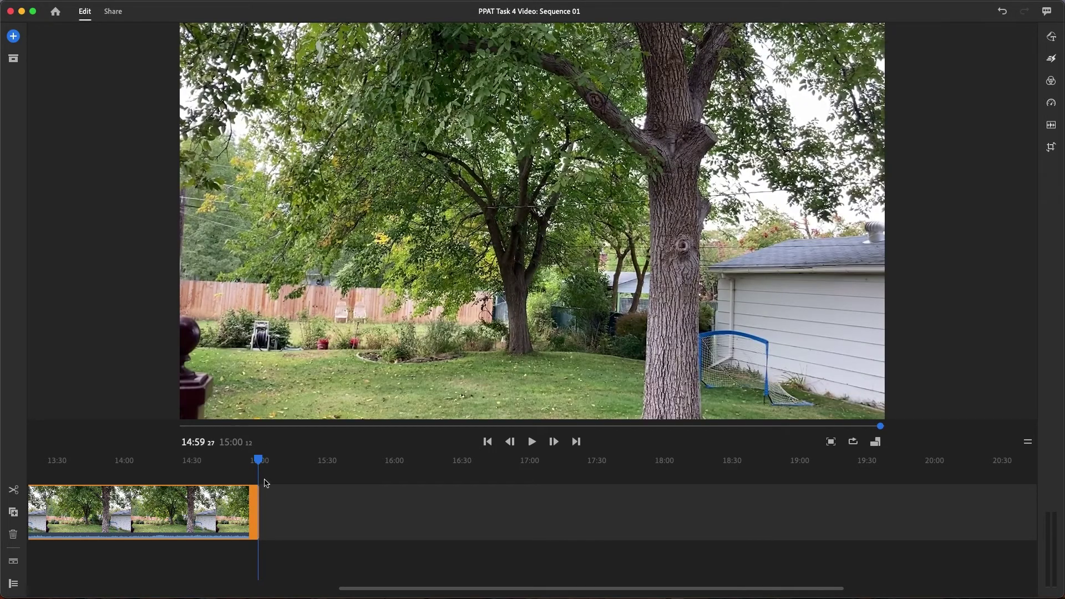
left_click_drag(256, 500, 262, 503)
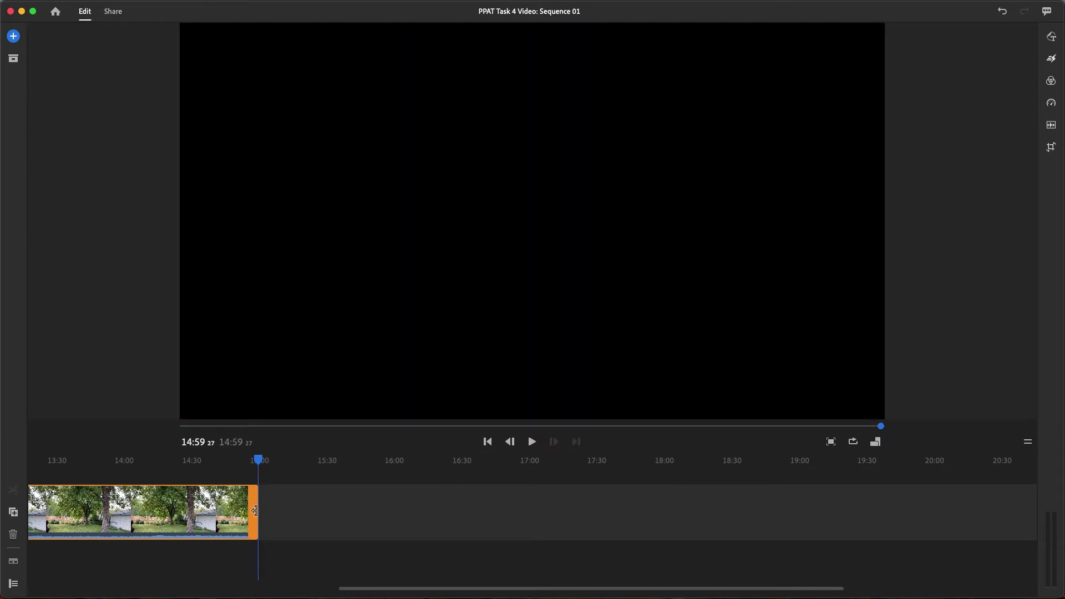
left_click_drag(260, 504, 259, 507)
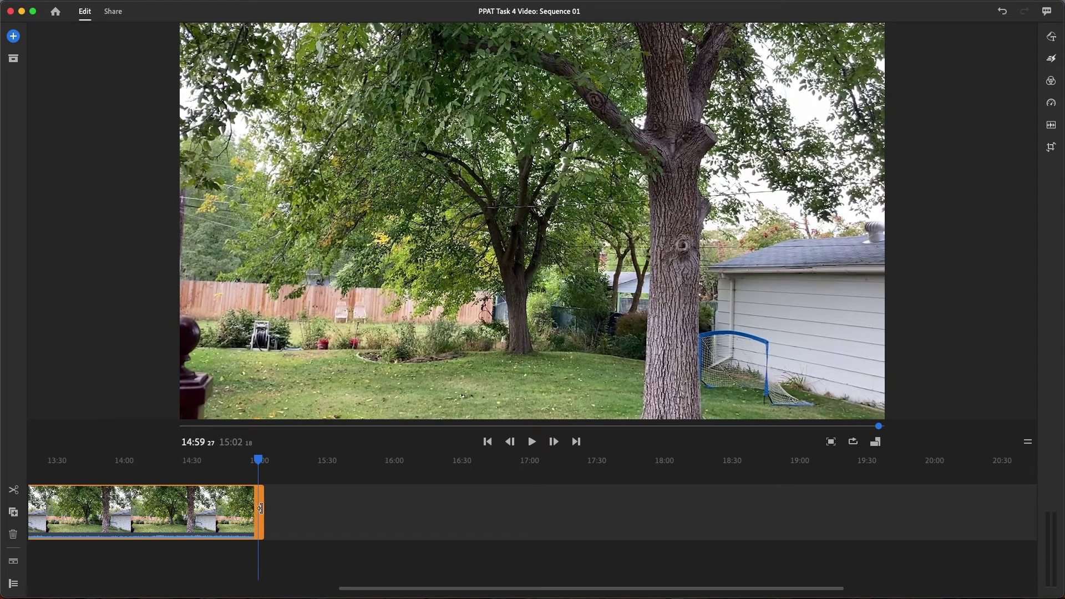
left_click_drag(257, 461, 257, 463)
left_click_drag(260, 504, 258, 504)
left_click_drag(837, 587, 765, 586)
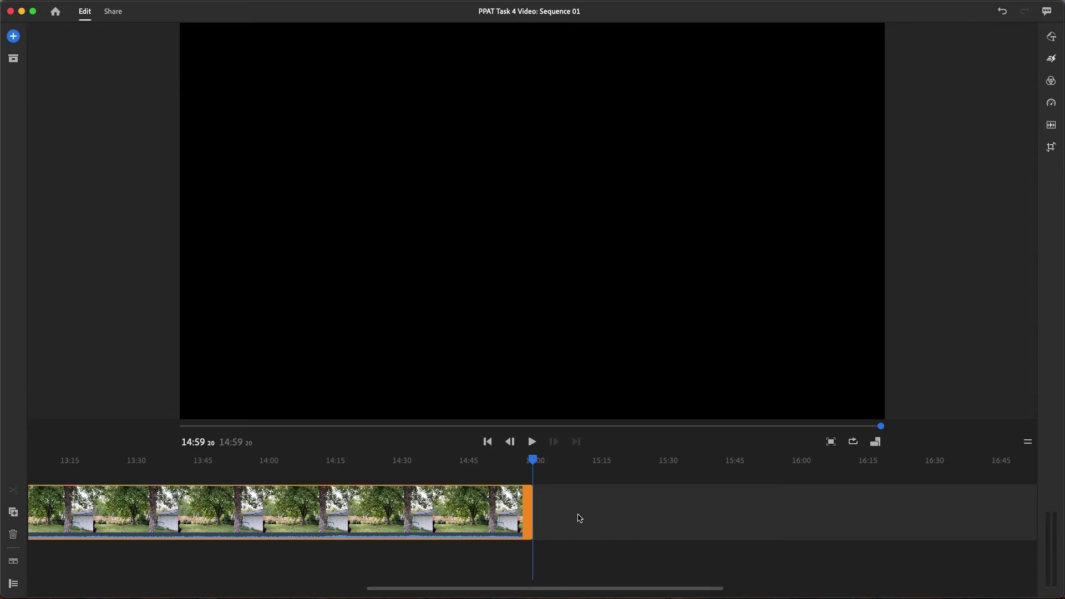
left_click_drag(535, 459, 602, 460)
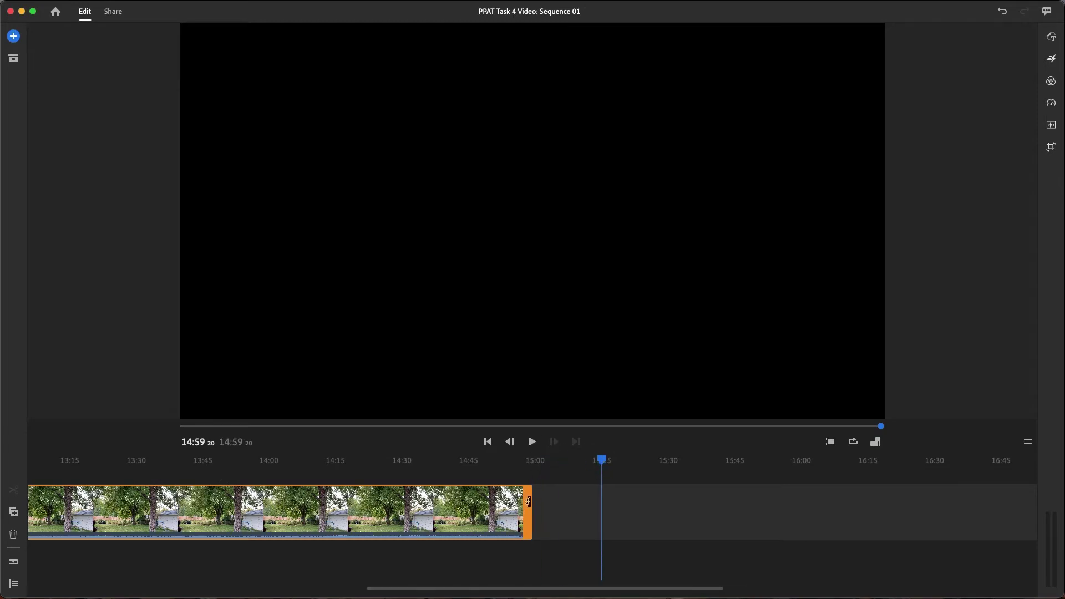
left_click_drag(531, 502, 544, 509)
left_click_drag(533, 506, 530, 505)
left_click(559, 506)
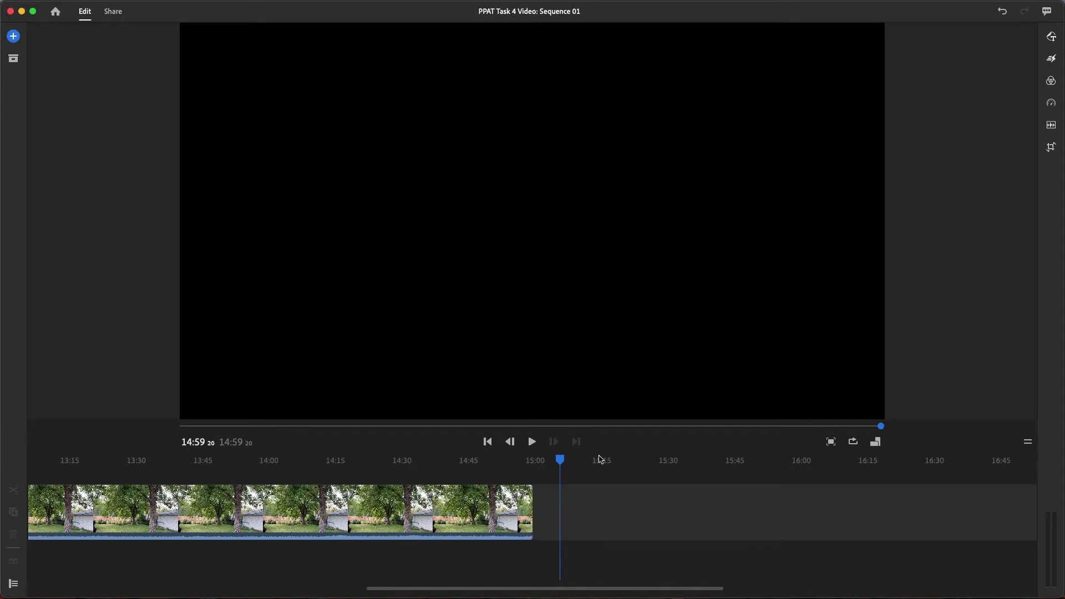
- Set the clip's end to exactly 15:00:00 using a frame-level view of the timeline
left_click_drag(722, 587, 542, 587)
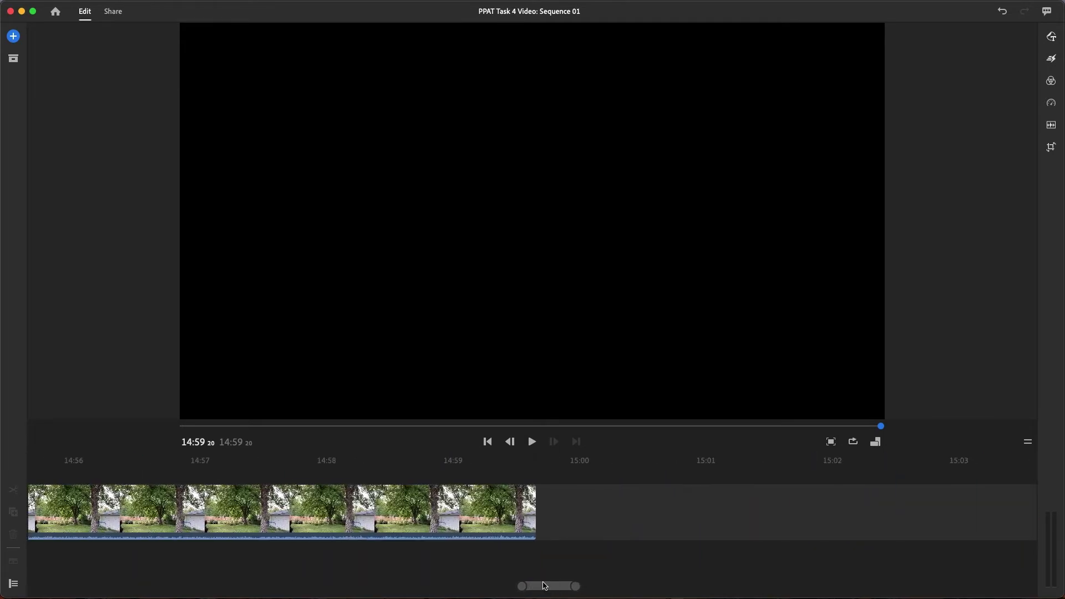
left_click(535, 515)
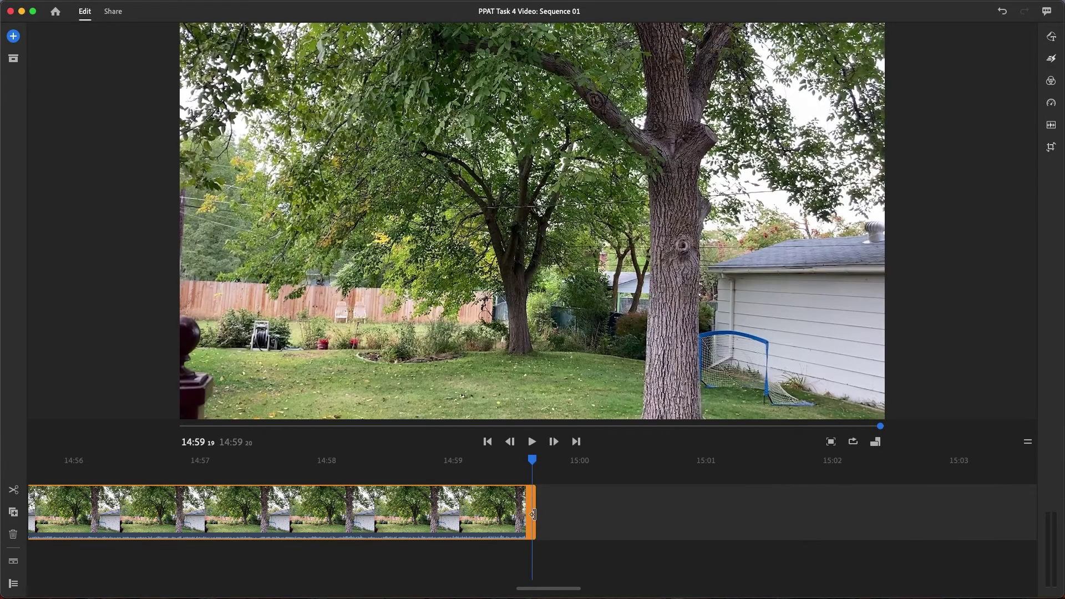
left_click(534, 515)
left_click_drag(534, 514, 579, 511)
left_click(625, 516)
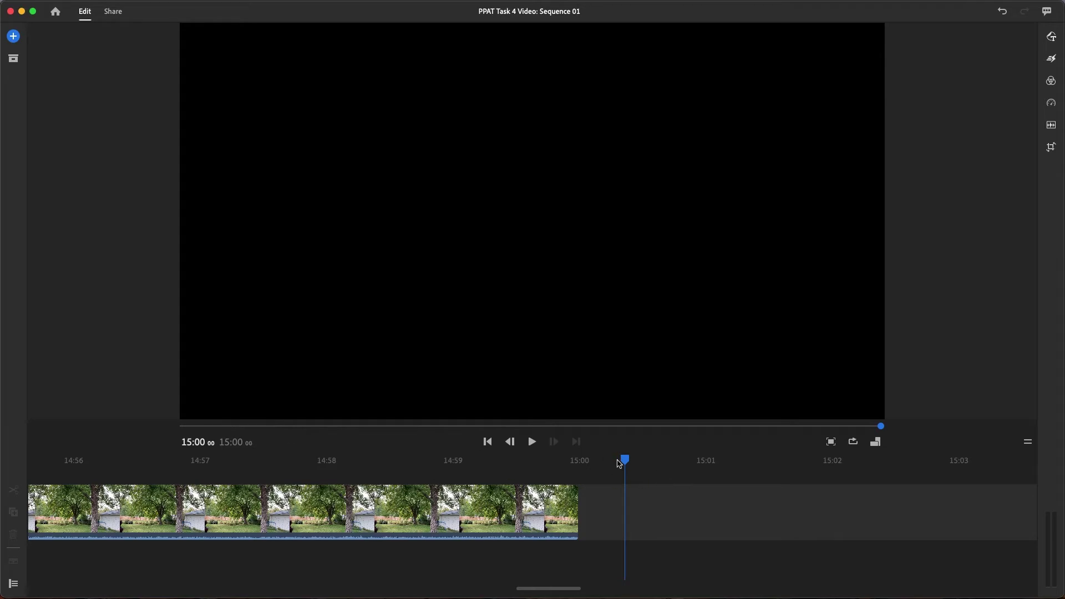
- Play the opening of the trimmed sequence with the whole clip in view
left_click_drag(627, 460, 22, 461)
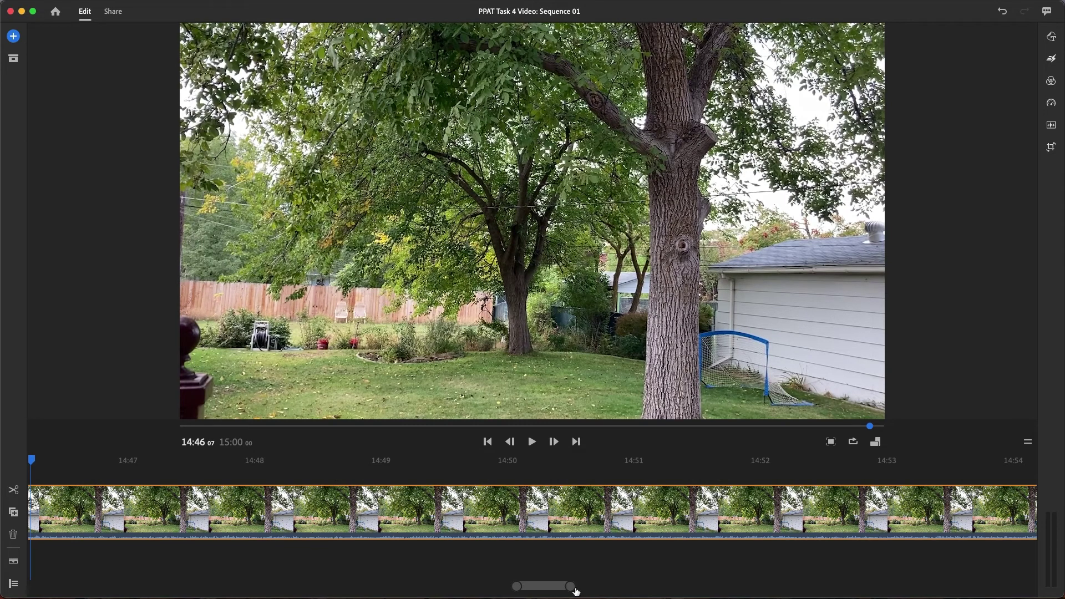
left_click_drag(568, 587, 1055, 577)
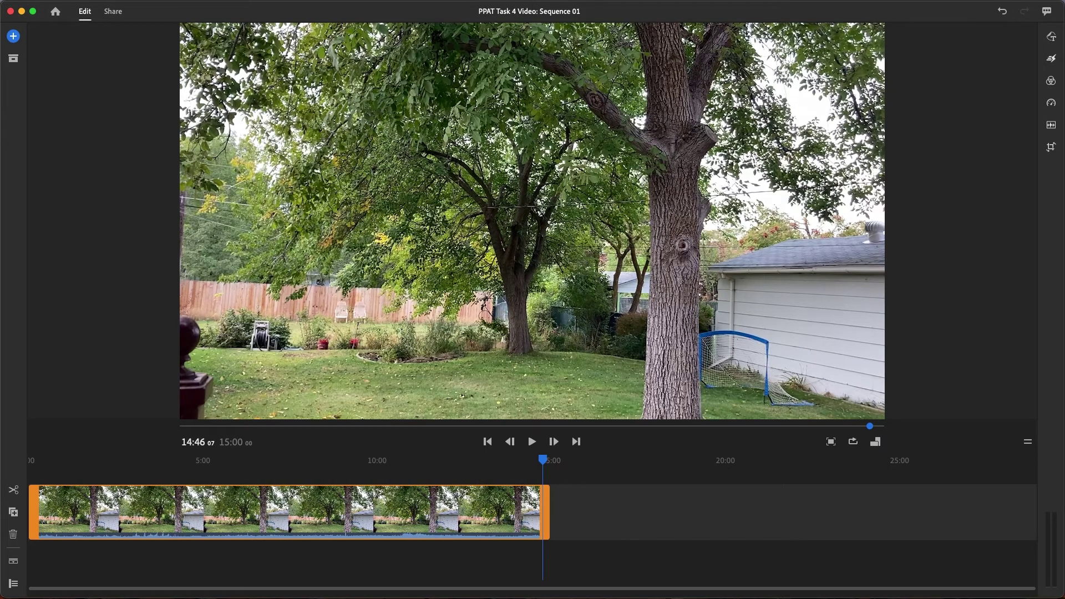
left_click_drag(548, 461, 24, 479)
key("space")
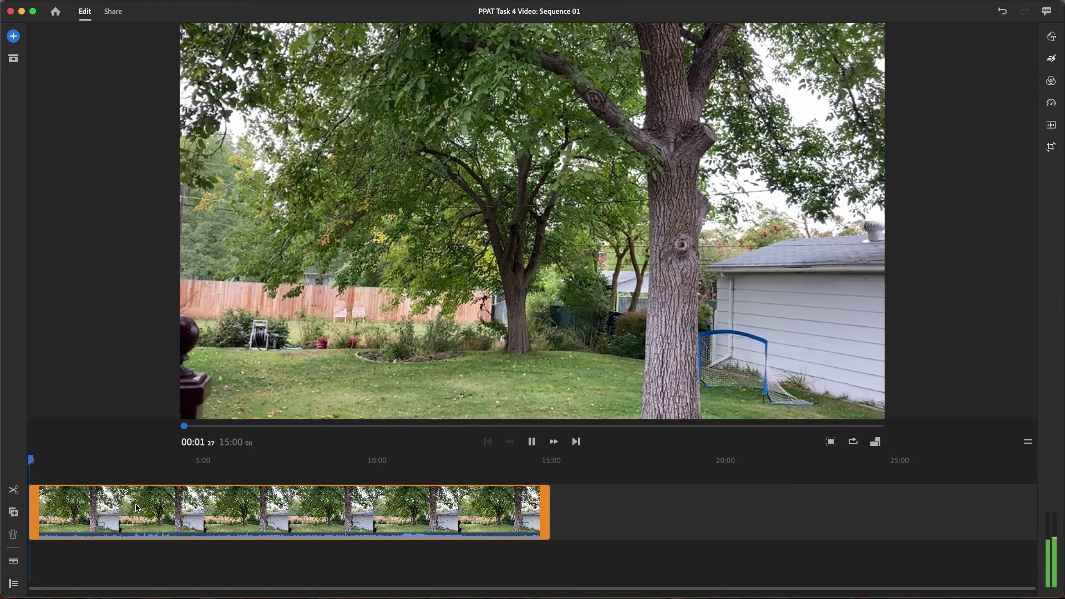
key("space")
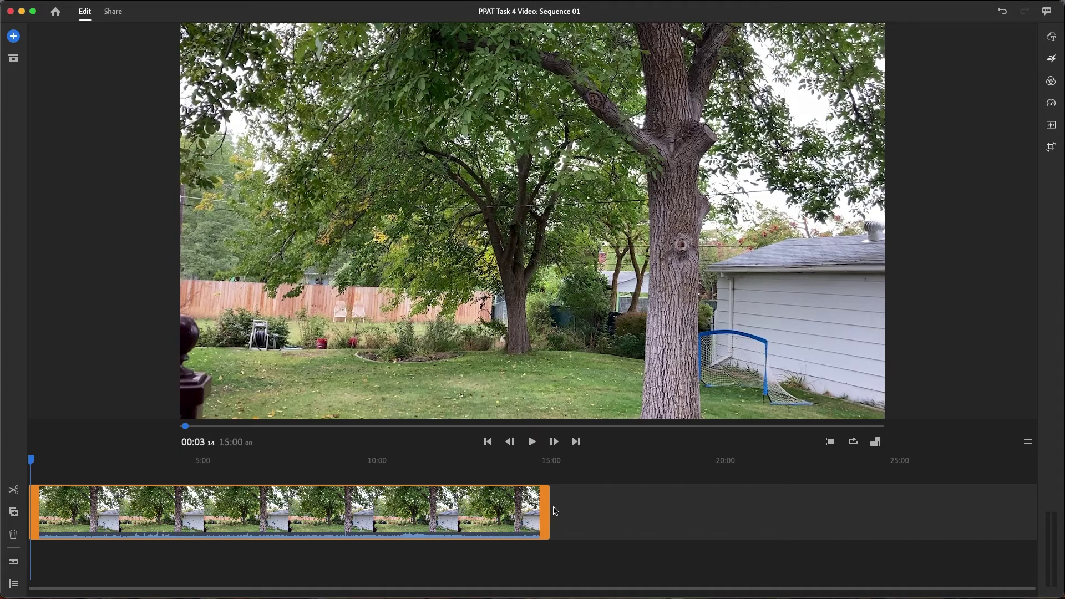
- Set the local export's save location to the PPAT Video folder in Pictures
left_click(113, 13)
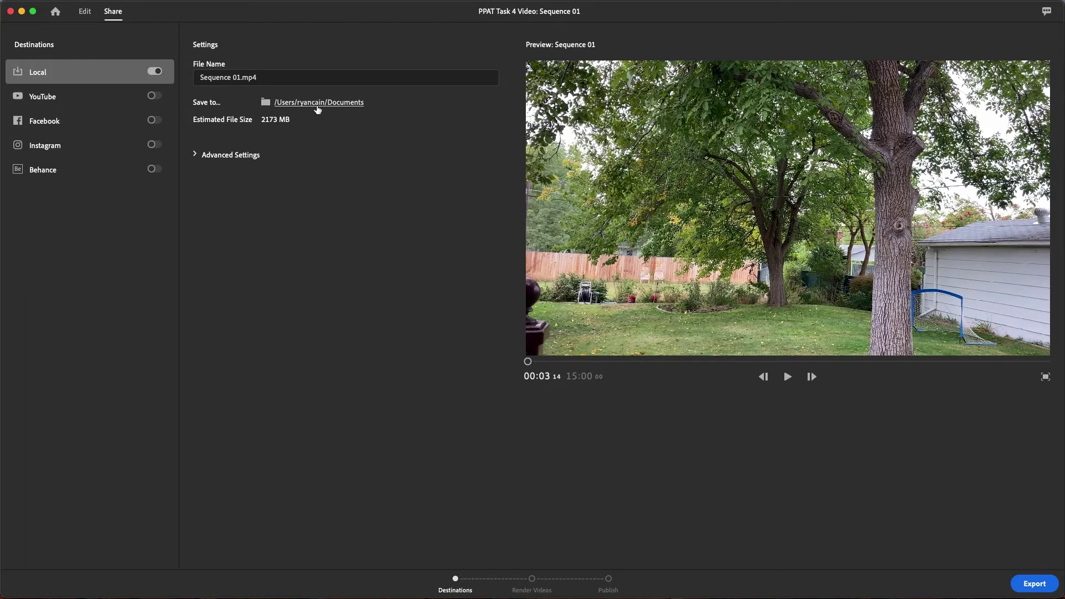
left_click(320, 105)
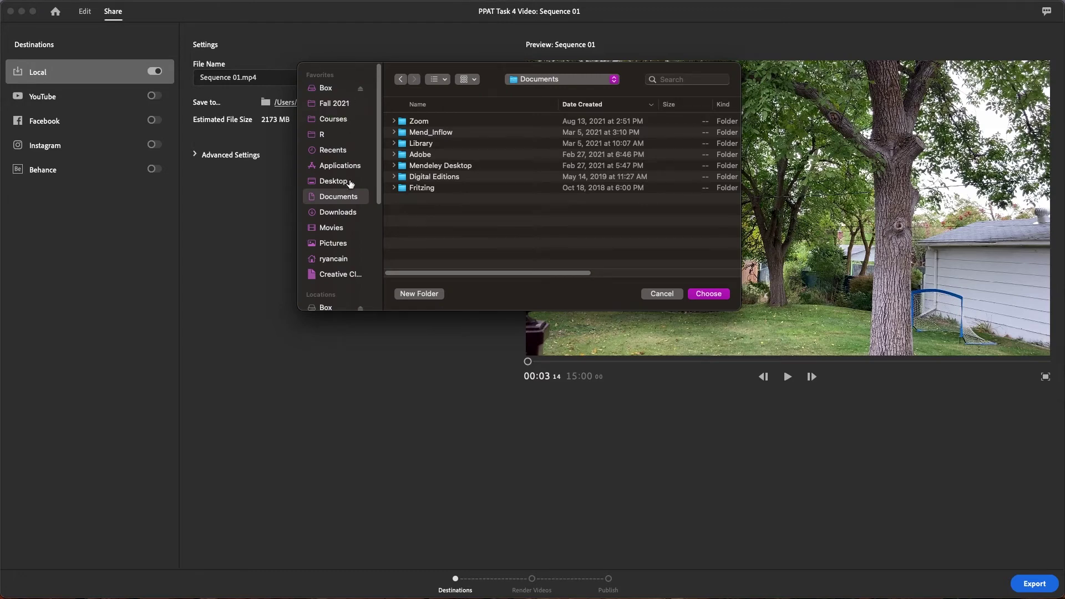
left_click(344, 248)
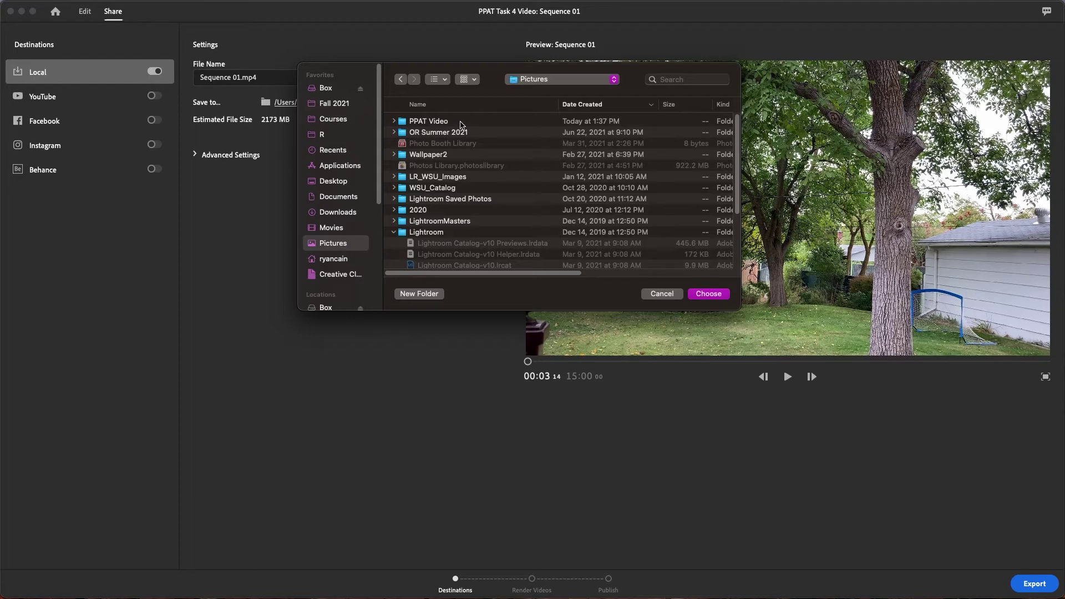
double_click(460, 122)
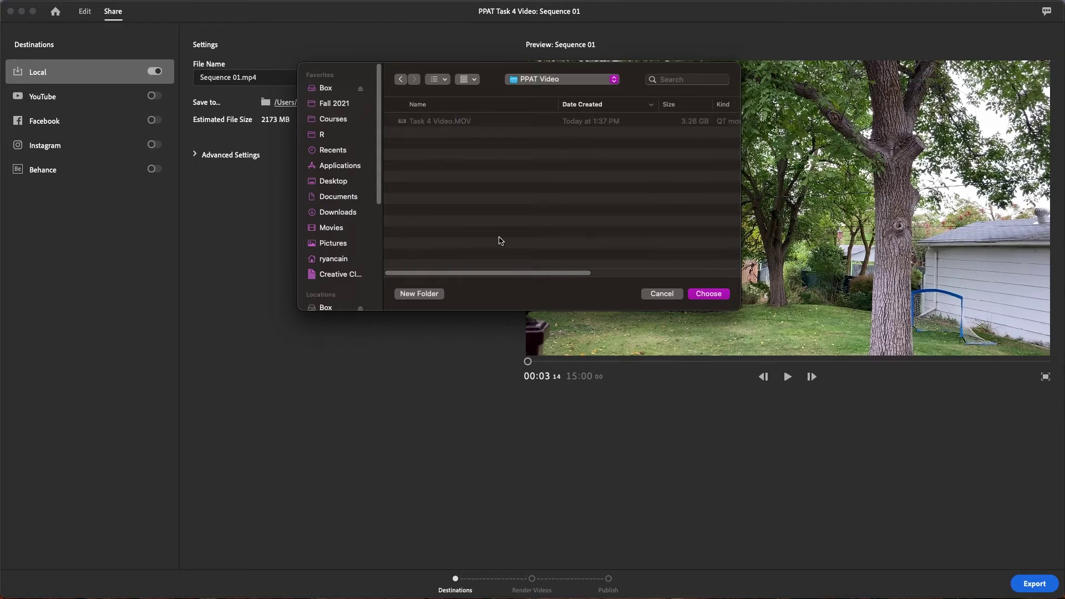
left_click(708, 293)
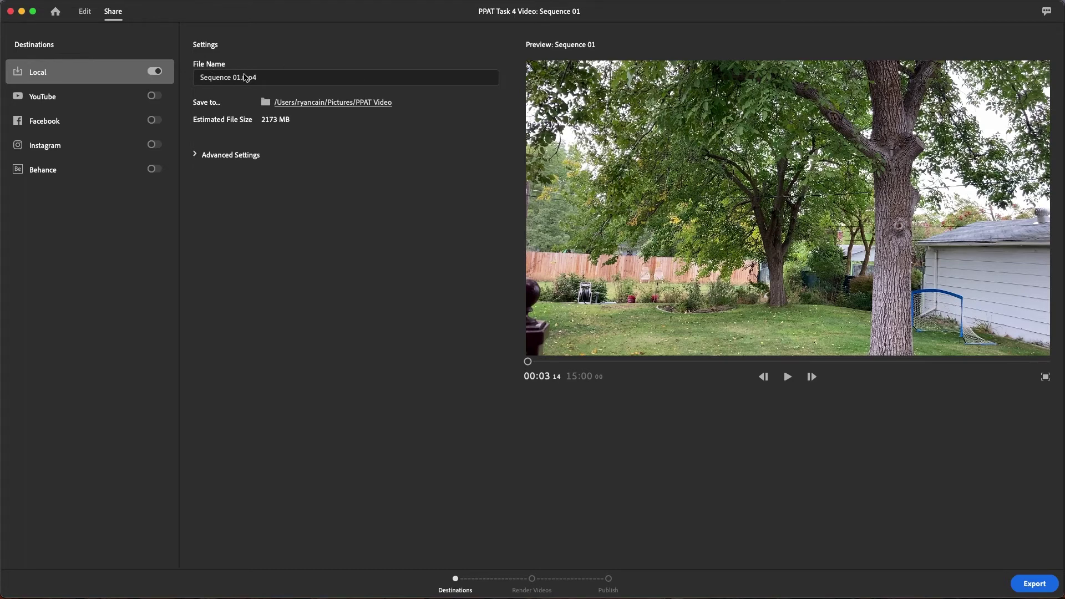
- Rename the local export file as PPAT_Edited in place of the default sequence name
left_click(245, 81)
left_click_drag(239, 77, 136, 76)
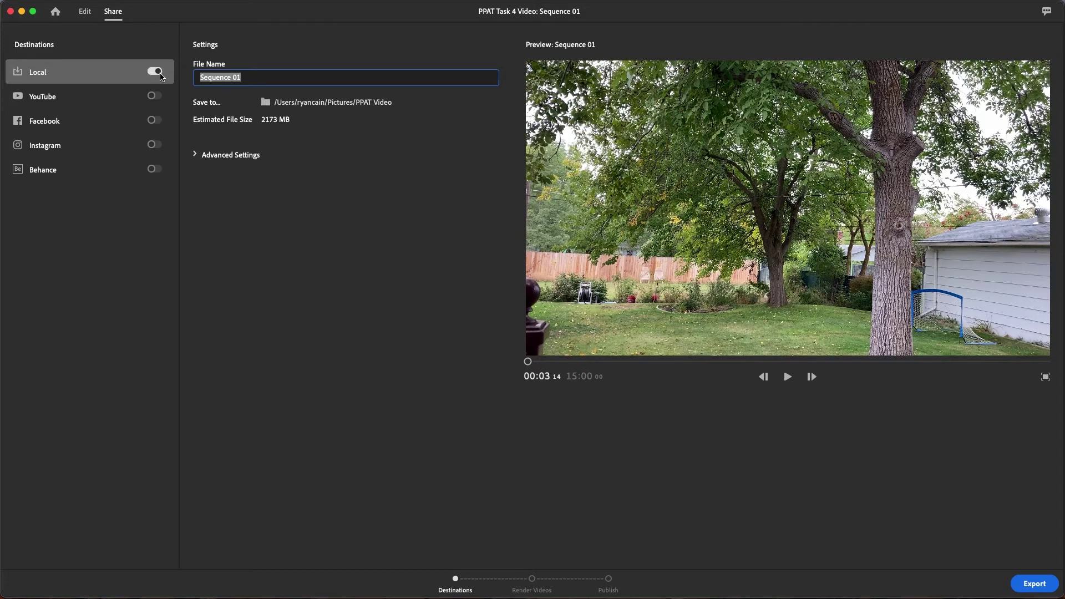
type("P")
- Set the local export's resolution to 720p HD in the advanced settings
left_click(196, 157)
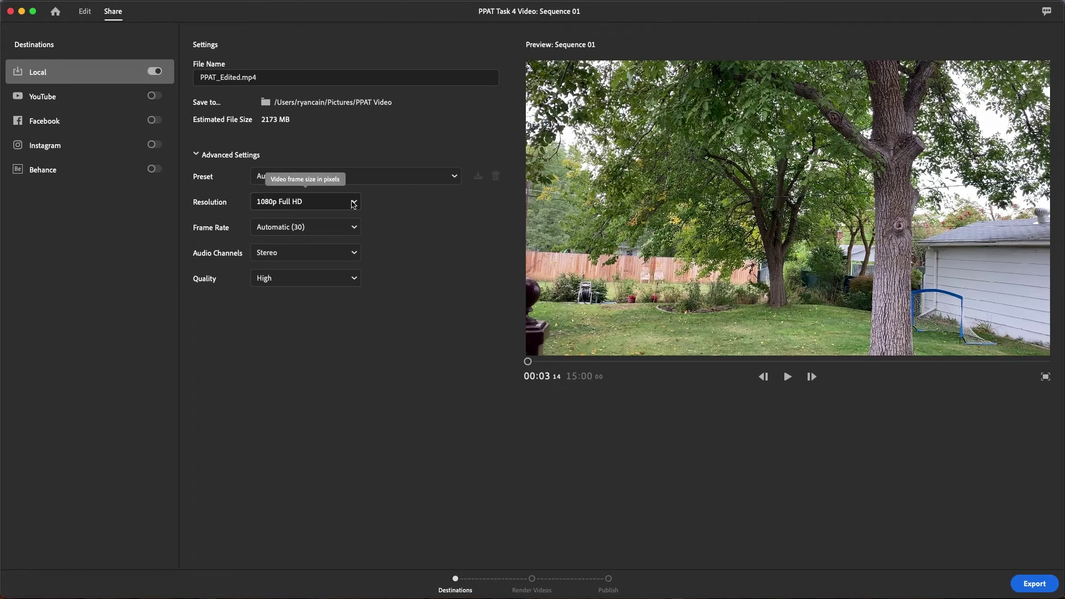
left_click(353, 202)
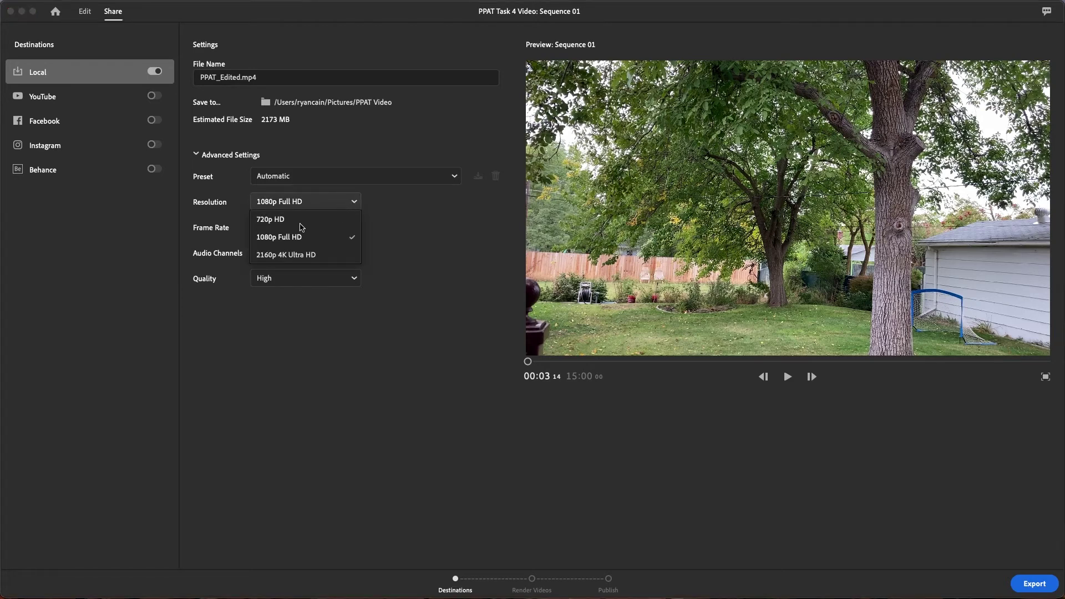
left_click(301, 226)
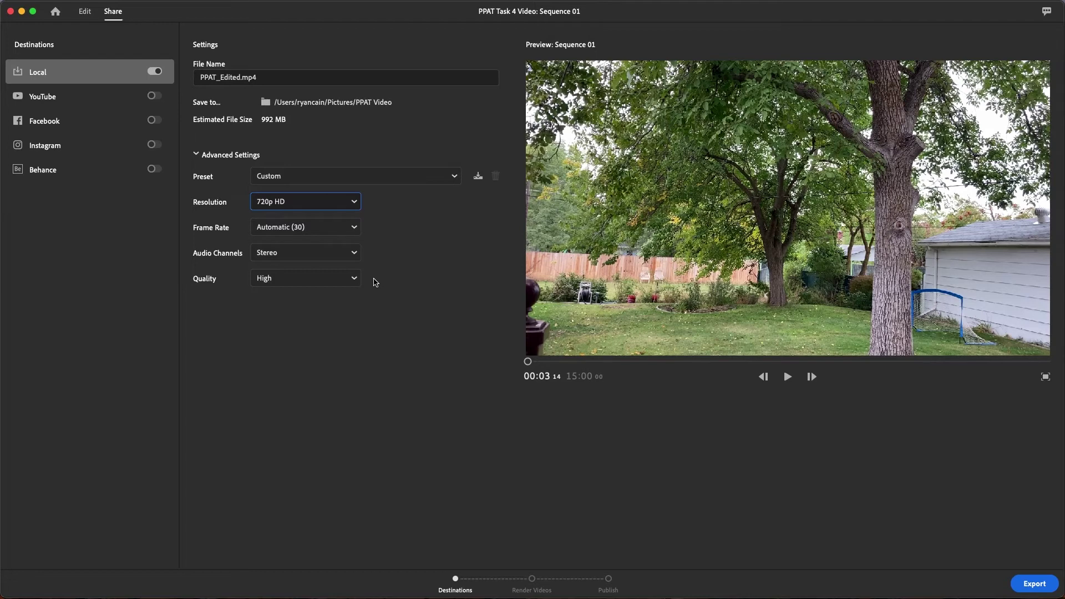
- Try Medium quality for the export, set it to Low and export the video
left_click(345, 277)
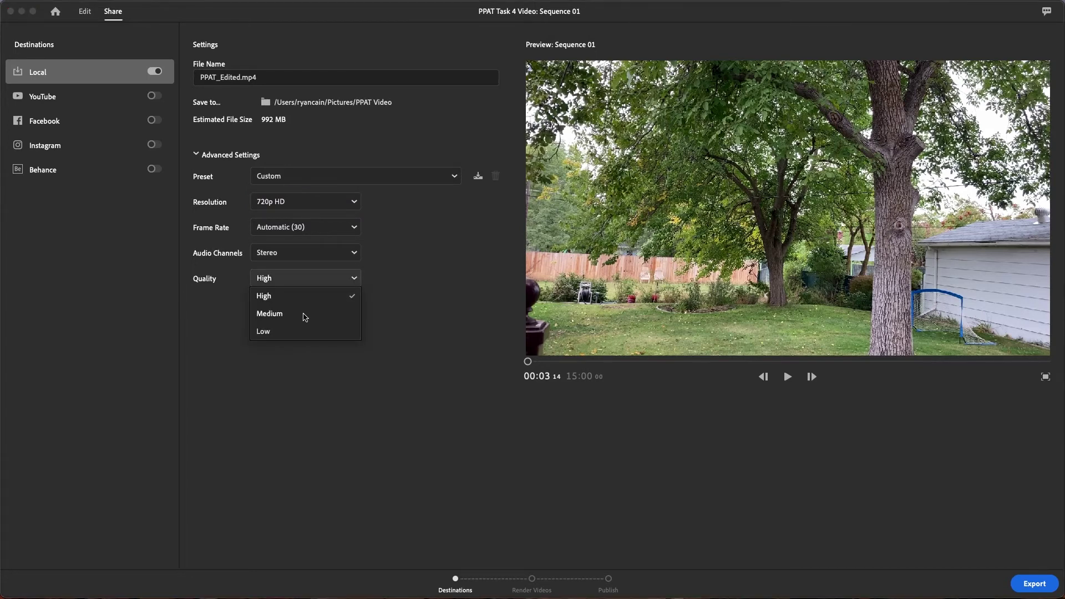
left_click(305, 314)
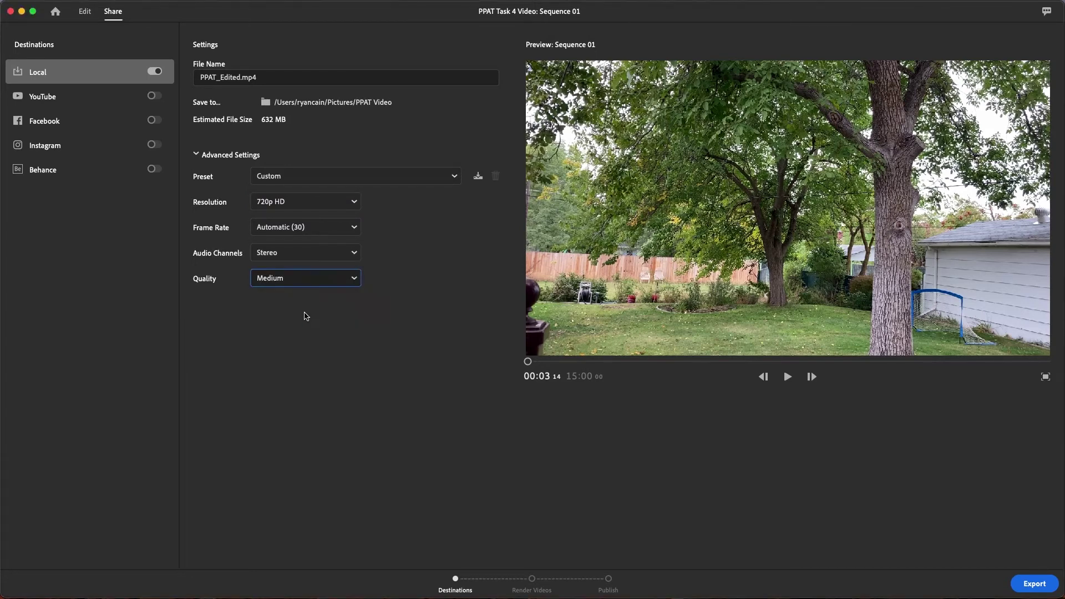
left_click(328, 280)
left_click(326, 333)
left_click(1034, 587)
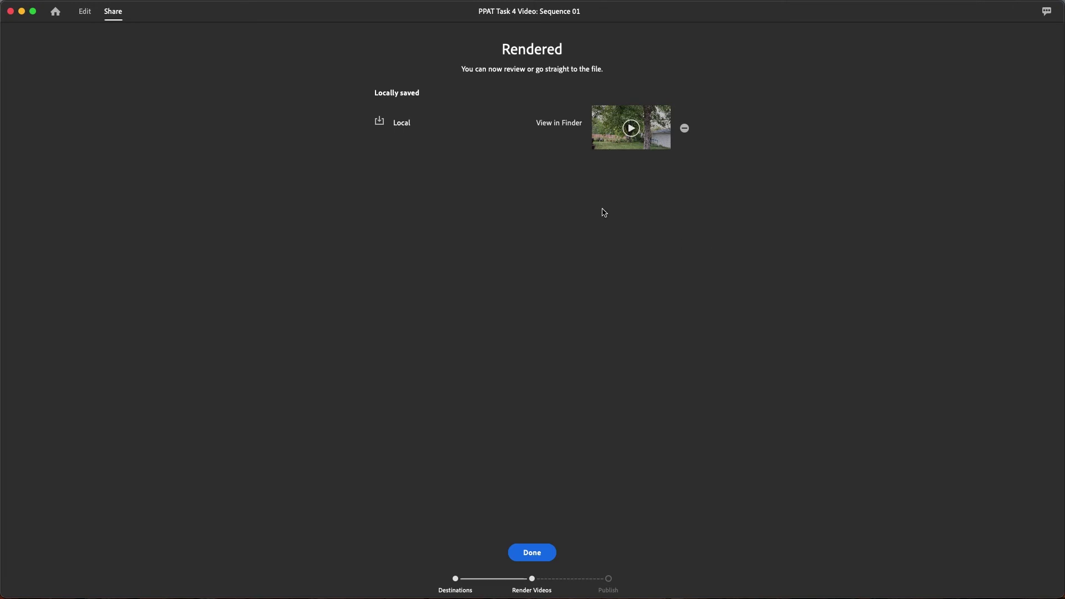
- Show the rendered file in Finder and reach the PPAT Video folder again through Pictures
left_click(563, 128)
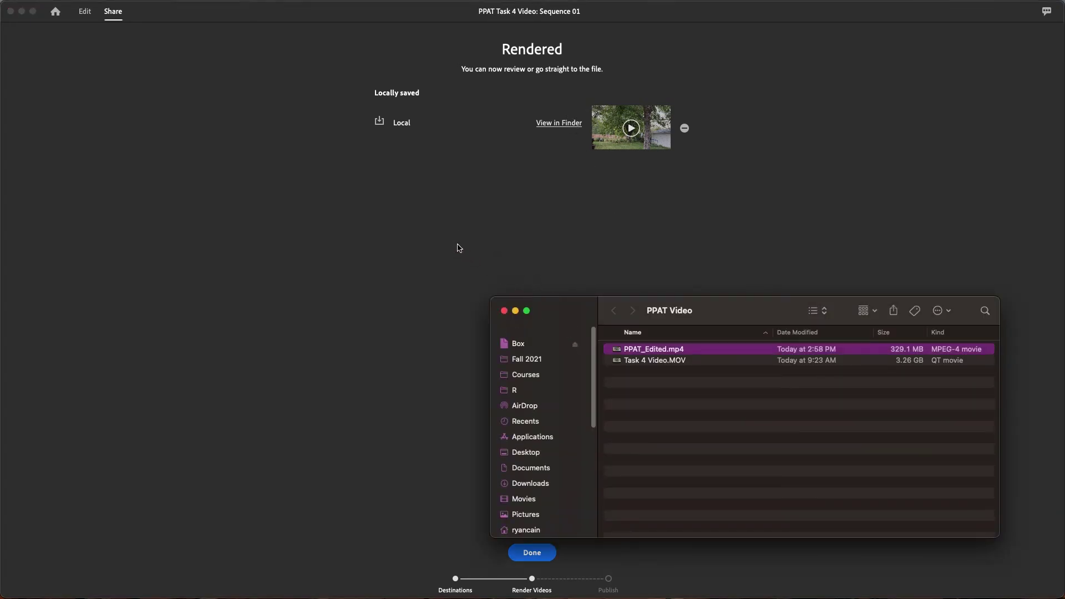
left_click_drag(649, 306, 472, 233)
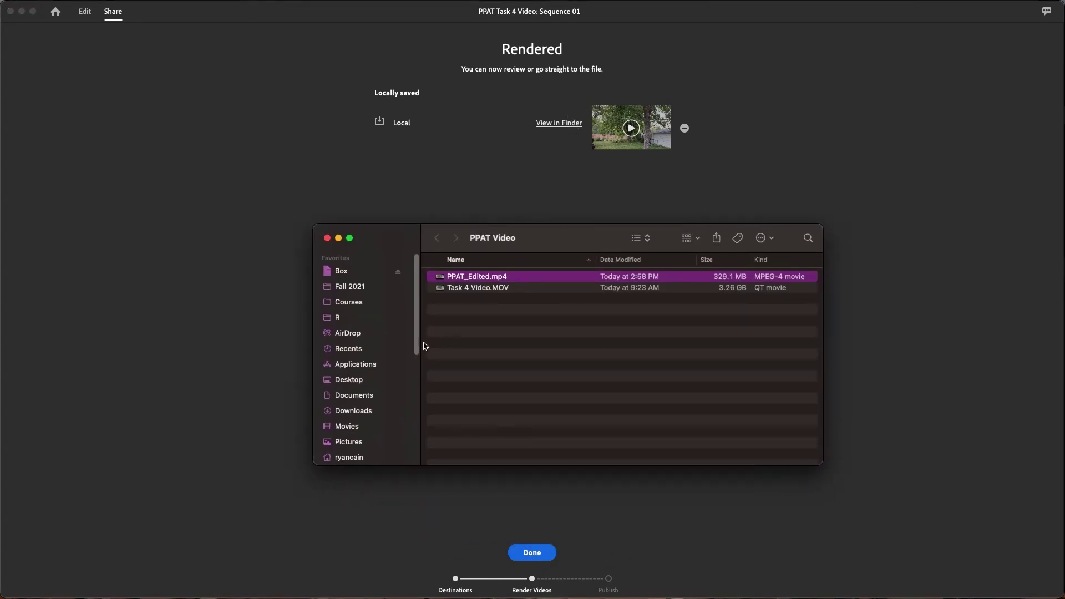
left_click(373, 443)
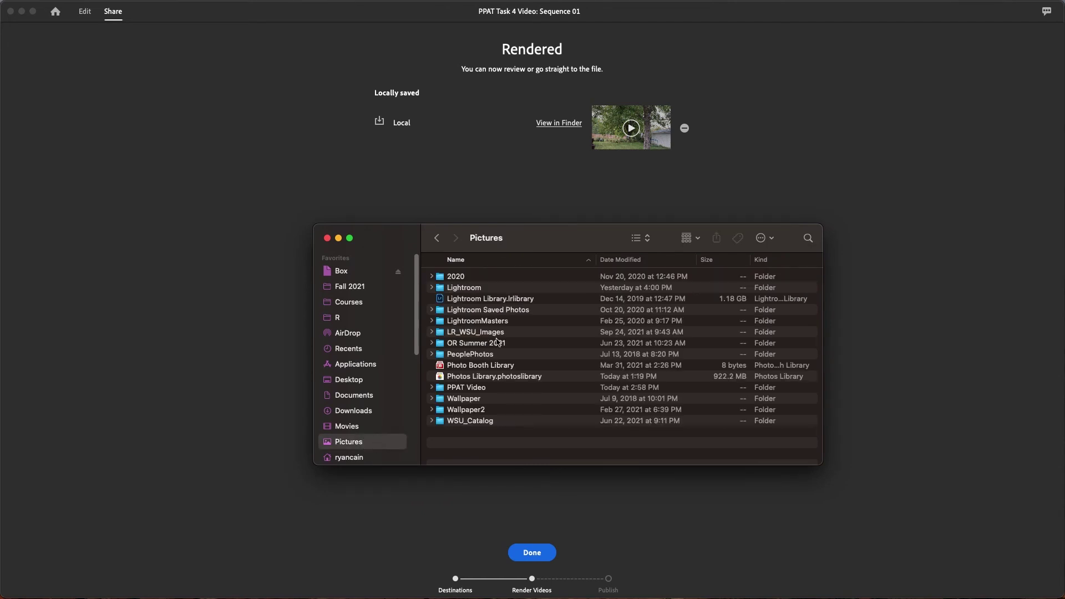
double_click(496, 389)
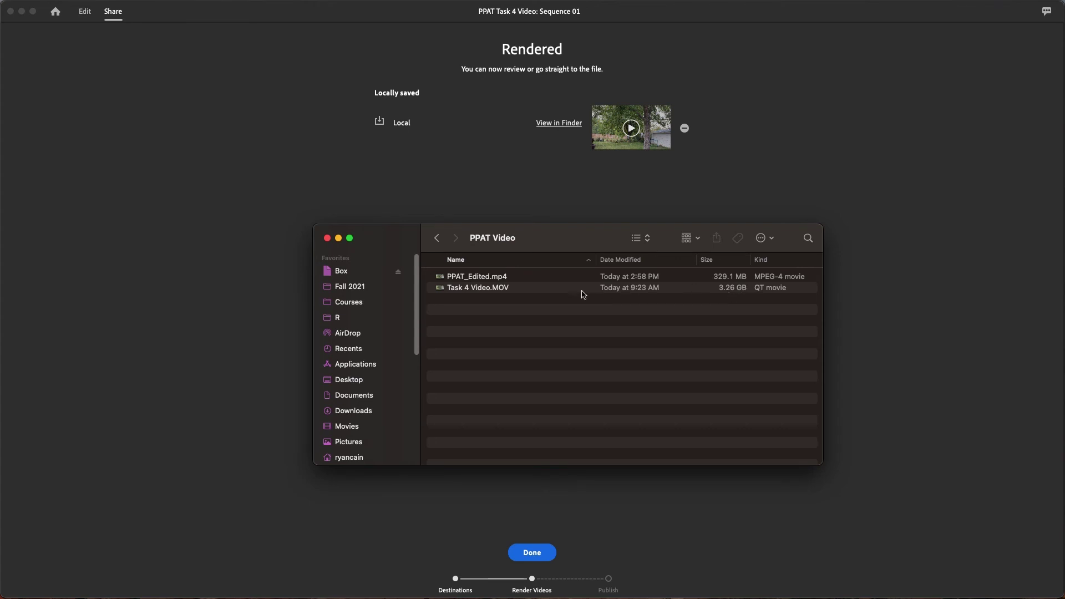
- Briefly play PPAT_Edited.mp4 to check the export, close its player and finish the render process
double_click(486, 279)
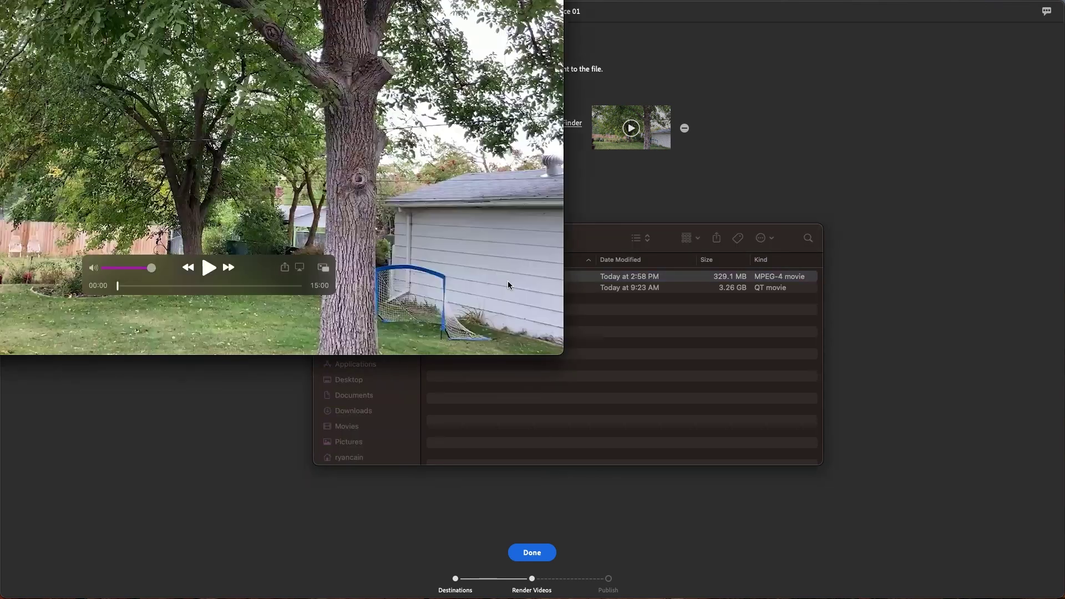
left_click_drag(354, 0, 650, 78)
left_click(505, 387)
left_click(505, 386)
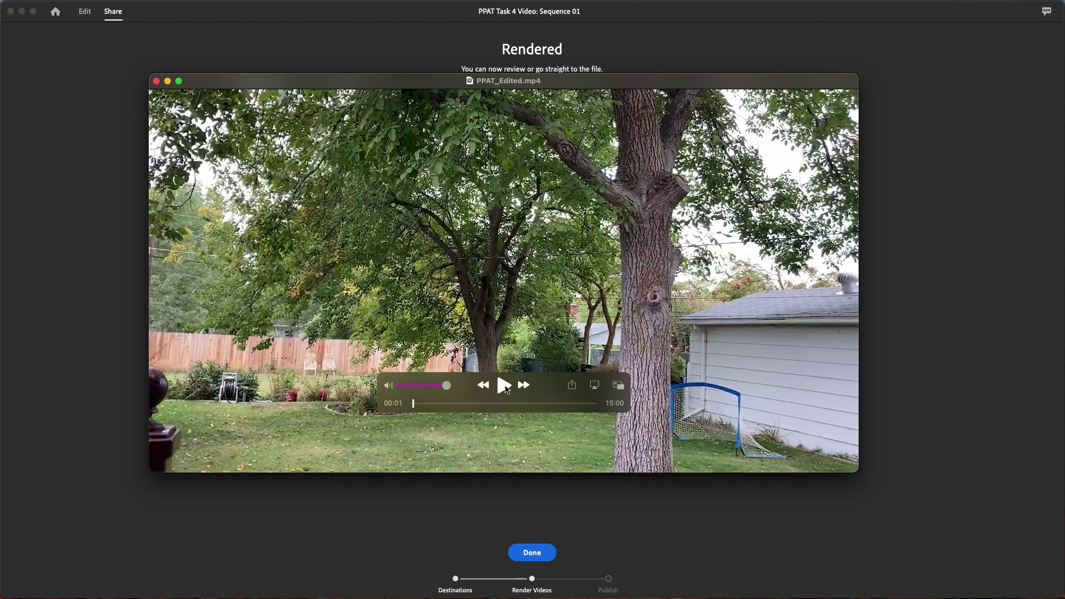
left_click(157, 82)
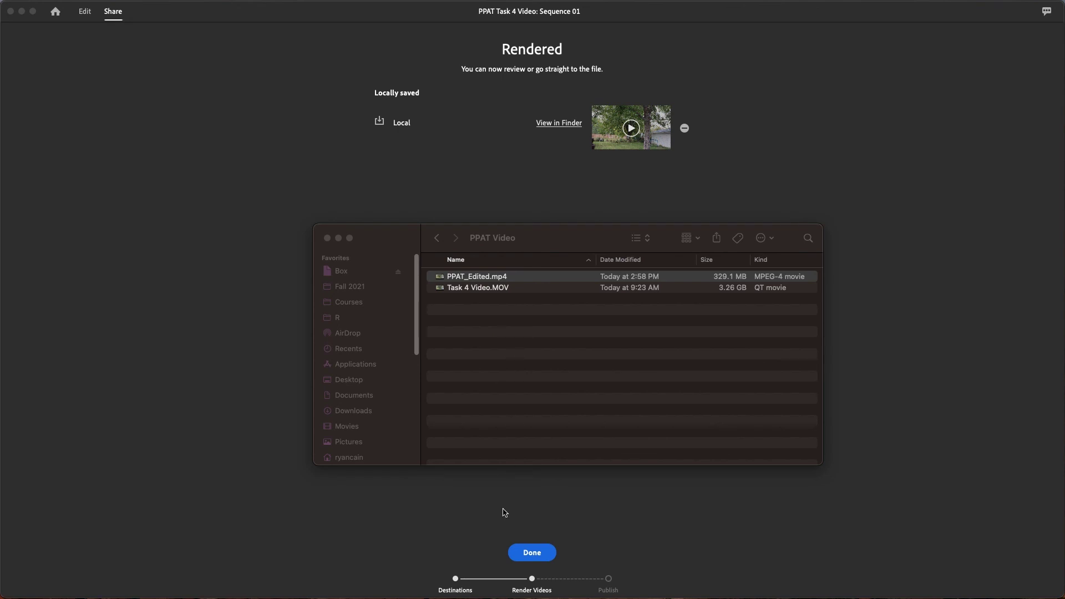
left_click(542, 553)
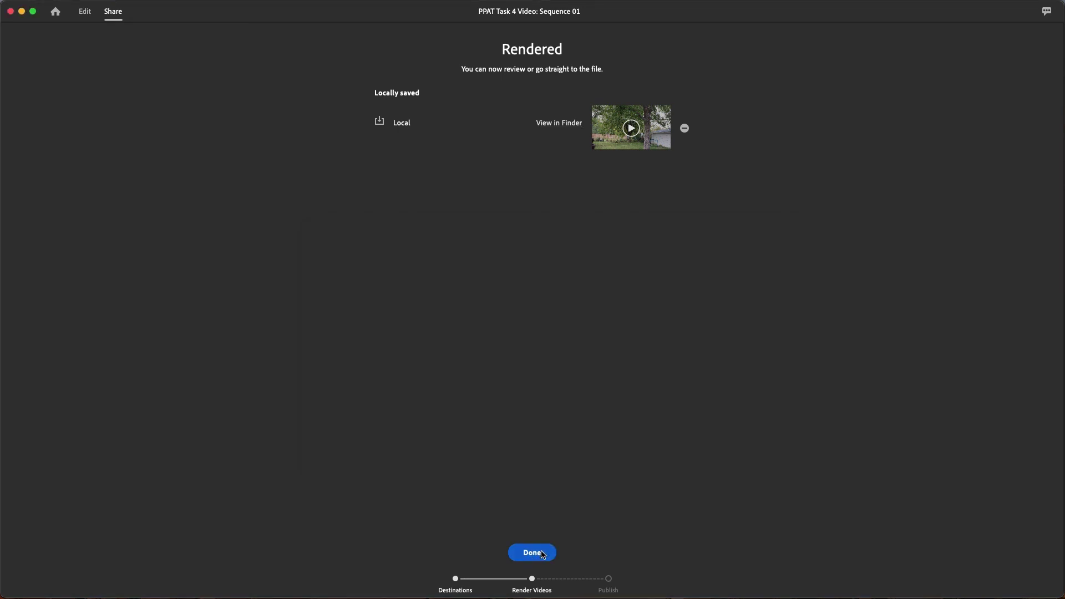